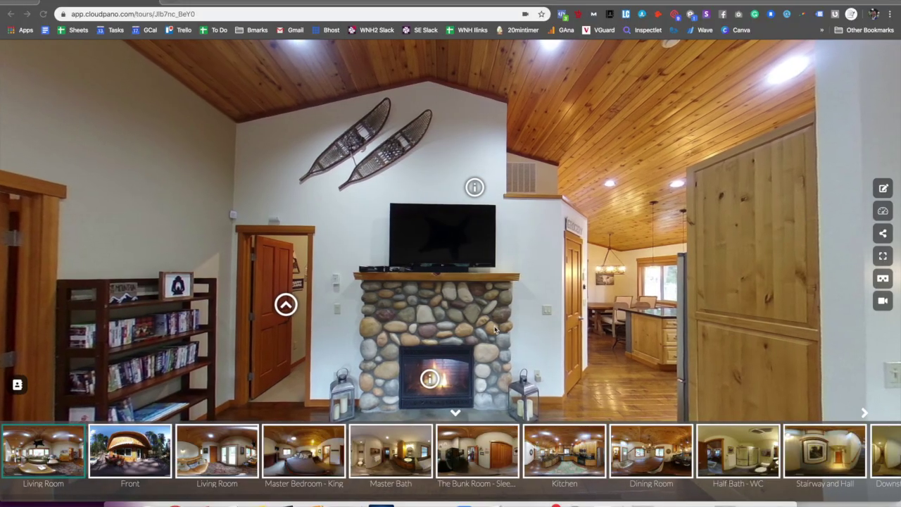
# Step: Switch between the Front exterior and Living Room scenes, ending on the first Living Room
pyautogui.moveTo(494, 329)
pyautogui.mouseDown()
pyautogui.moveTo(462, 230)
pyautogui.moveTo(573, 236)
pyautogui.mouseUp()
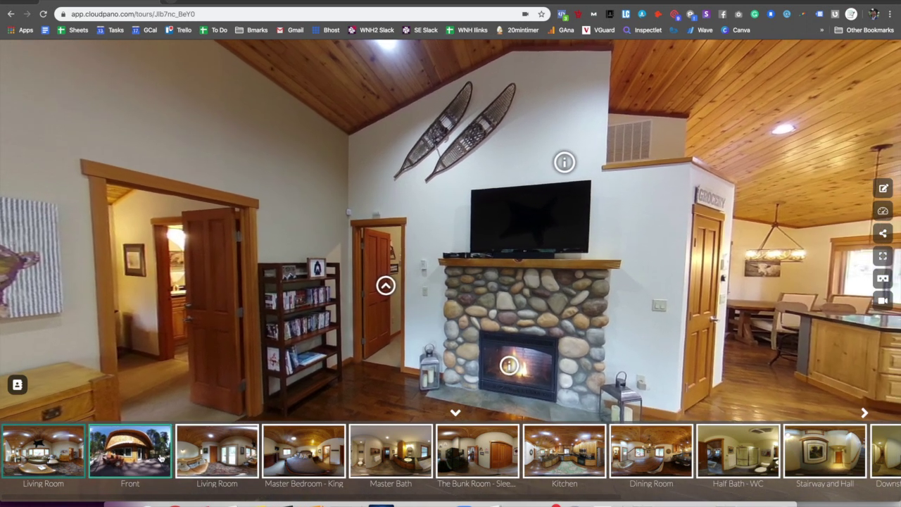
pyautogui.click(160, 458)
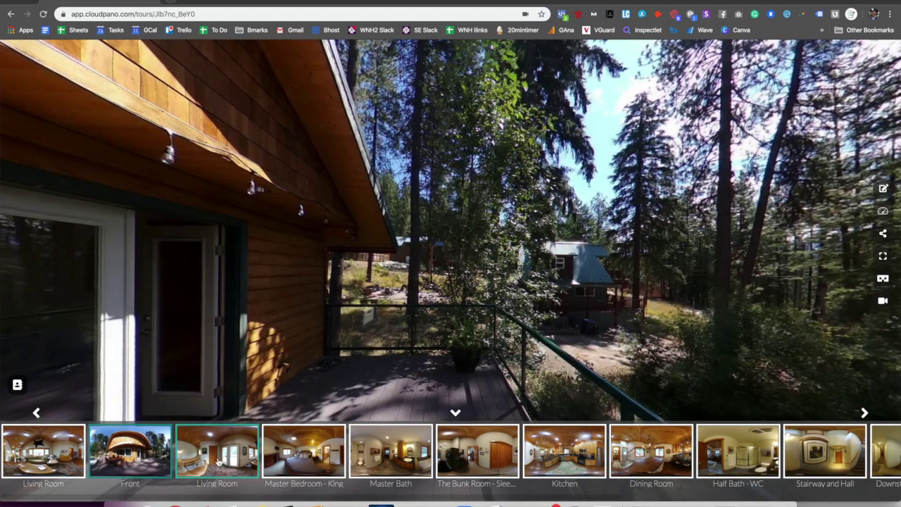
pyautogui.click(218, 461)
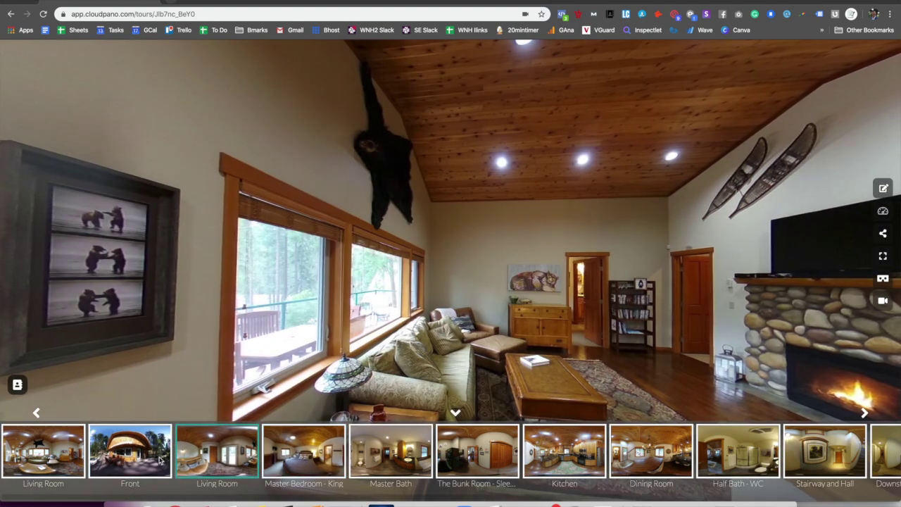
pyautogui.click(131, 457)
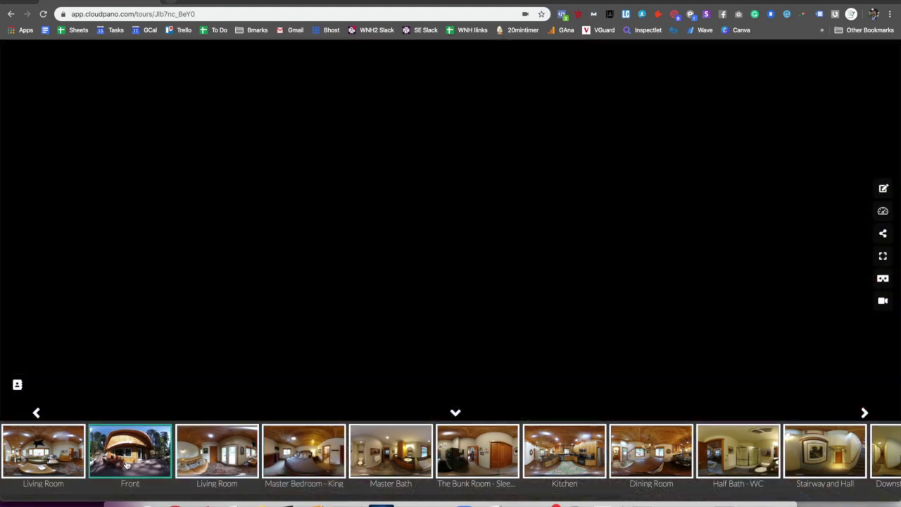
pyautogui.click(63, 463)
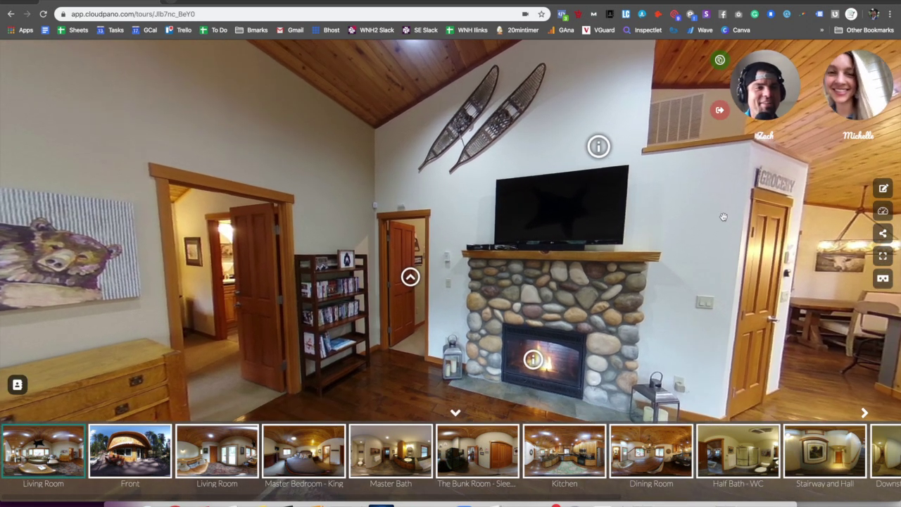
# Step: Pan the living room view toward the dining area and kitchen
pyautogui.moveTo(770, 249); pyautogui.dragTo(719, 233)
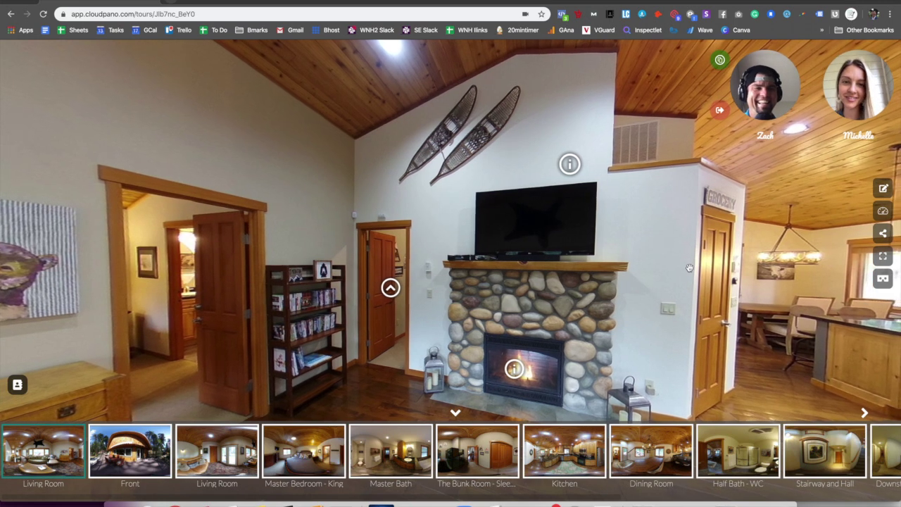
pyautogui.moveTo(674, 266)
pyautogui.mouseDown()
pyautogui.moveTo(601, 255)
pyautogui.moveTo(732, 64)
pyautogui.mouseUp()
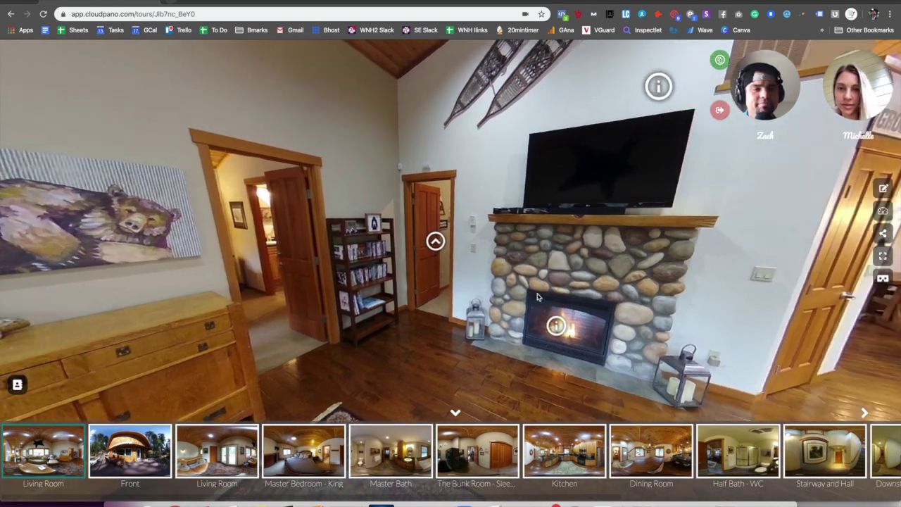
pyautogui.moveTo(704, 98); pyautogui.dragTo(645, 164)
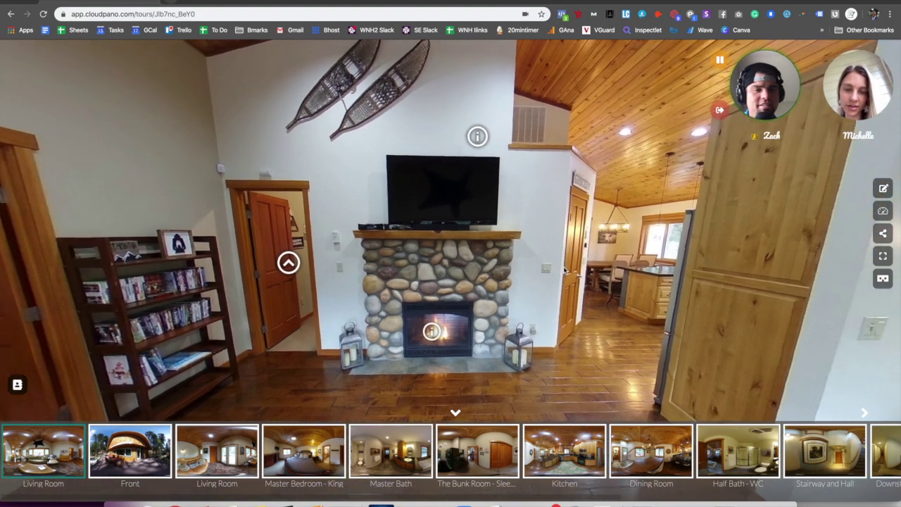
# Step: Show the bear painting, then take the guest to the Front deck and look toward the forest
pyautogui.moveTo(633, 220)
pyautogui.mouseDown()
pyautogui.moveTo(739, 189)
pyautogui.moveTo(534, 232)
pyautogui.mouseUp()
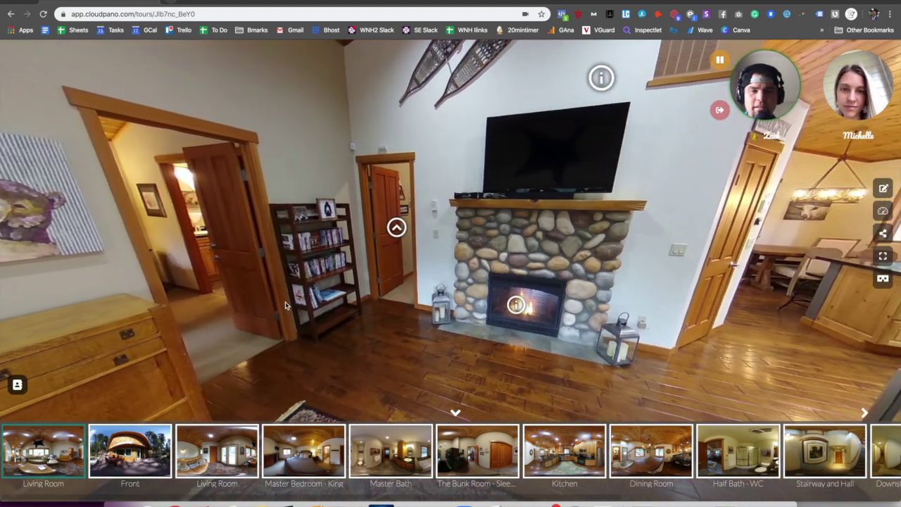
pyautogui.click(167, 470)
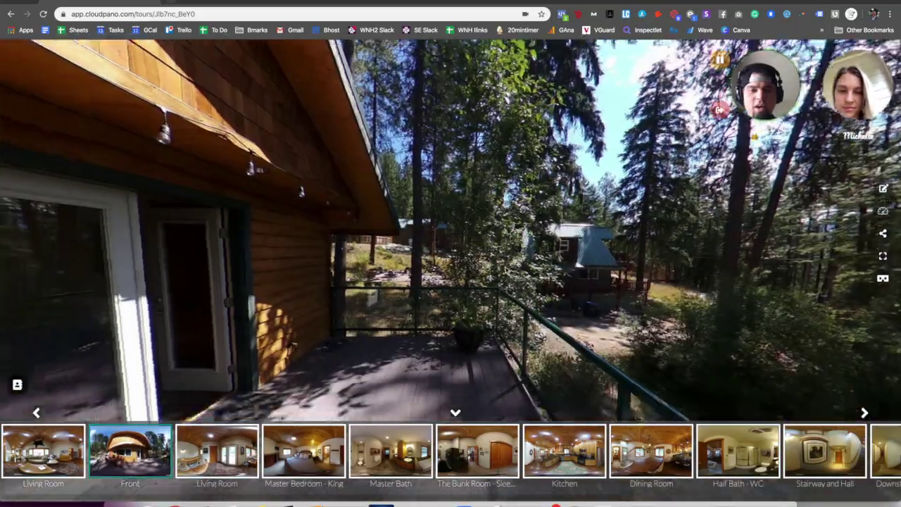
pyautogui.moveTo(704, 260)
pyautogui.mouseDown()
pyautogui.moveTo(246, 253)
pyautogui.moveTo(774, 243)
pyautogui.moveTo(640, 238)
pyautogui.moveTo(422, 281)
pyautogui.mouseUp()
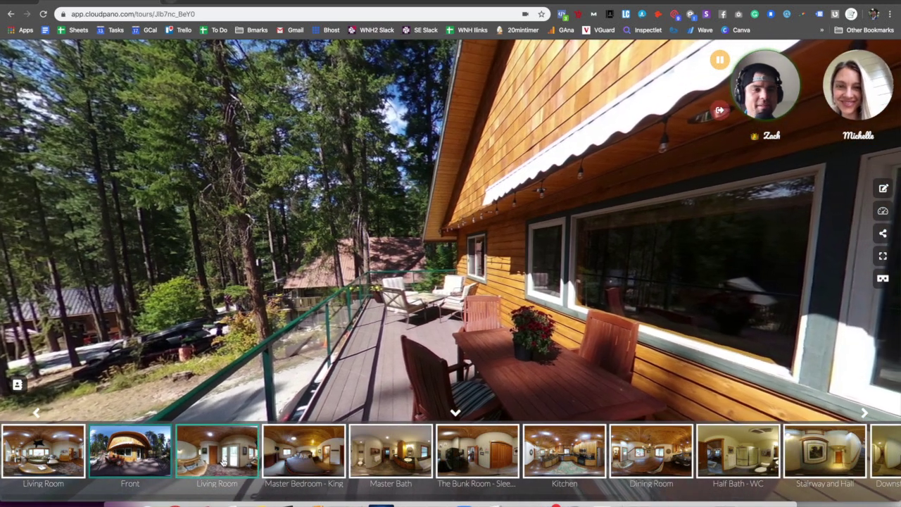
# Step: Show the second Living Room scene, from fireplace wall and mounted bear to the whole room
pyautogui.click(225, 468)
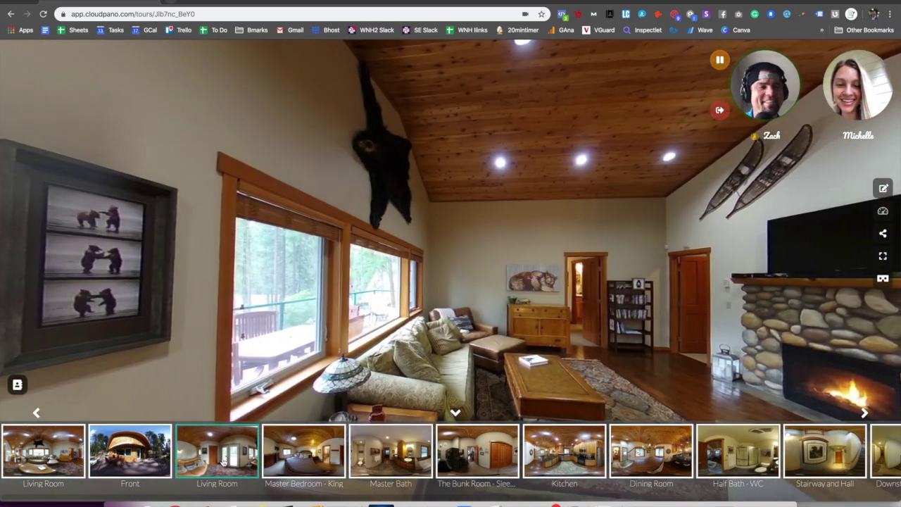
pyautogui.moveTo(492, 207)
pyautogui.mouseDown()
pyautogui.moveTo(297, 188)
pyautogui.moveTo(432, 264)
pyautogui.mouseUp()
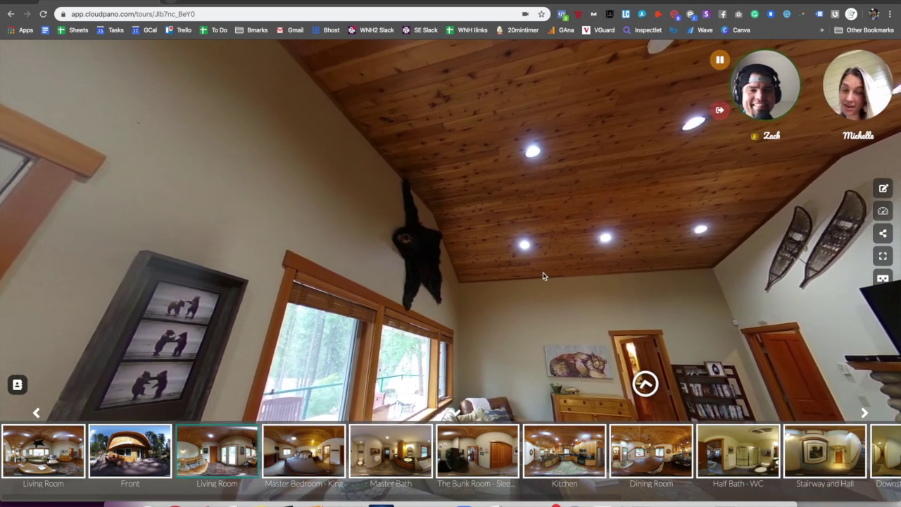
pyautogui.moveTo(432, 250)
pyautogui.mouseDown()
pyautogui.moveTo(563, 223)
pyautogui.moveTo(603, 245)
pyautogui.mouseUp()
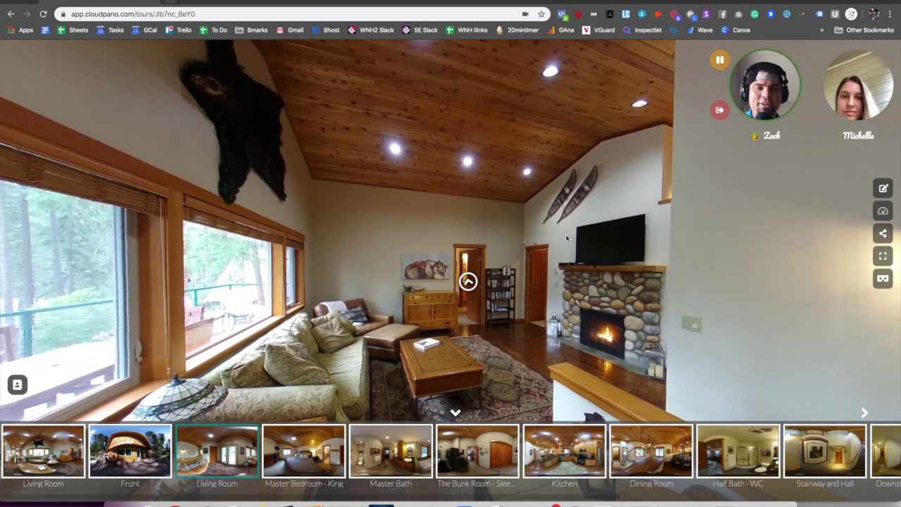
pyautogui.moveTo(541, 174); pyautogui.dragTo(509, 155)
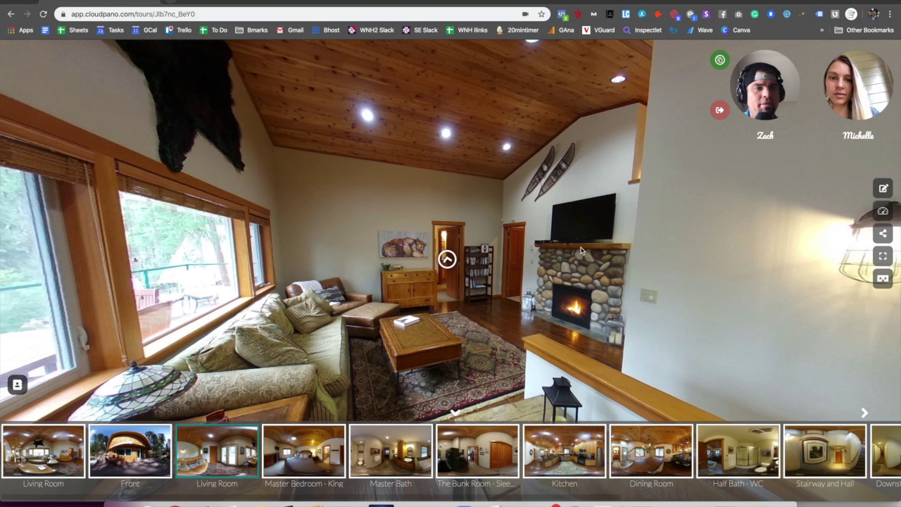
# Step: Turn the living room view slightly before the guest takes control
pyautogui.moveTo(544, 273); pyautogui.dragTo(516, 277)
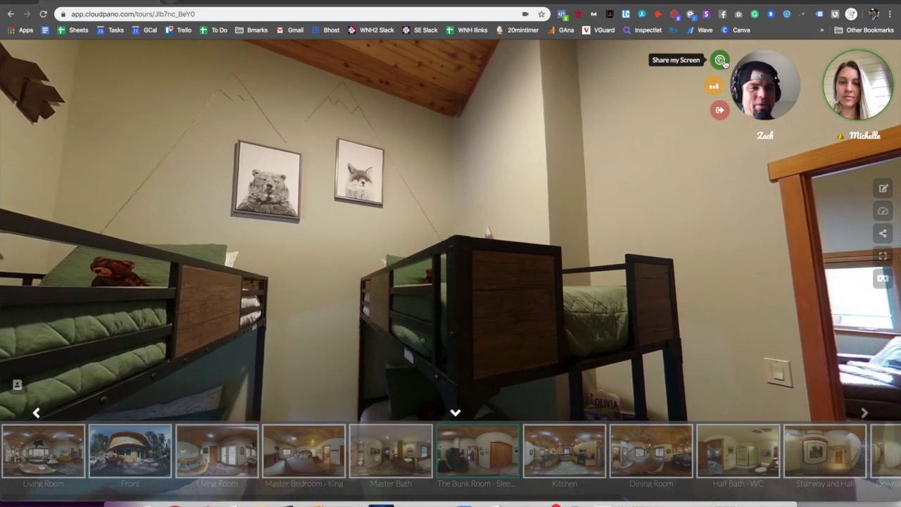
# Step: Reshare the screen, move everyone to the Front scene, and show the deck railing and house wall
pyautogui.click(720, 61)
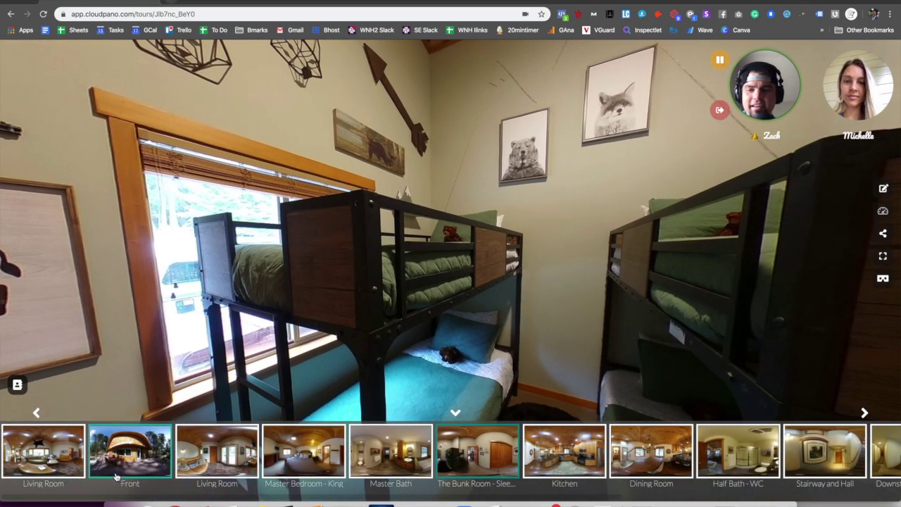
pyautogui.click(119, 472)
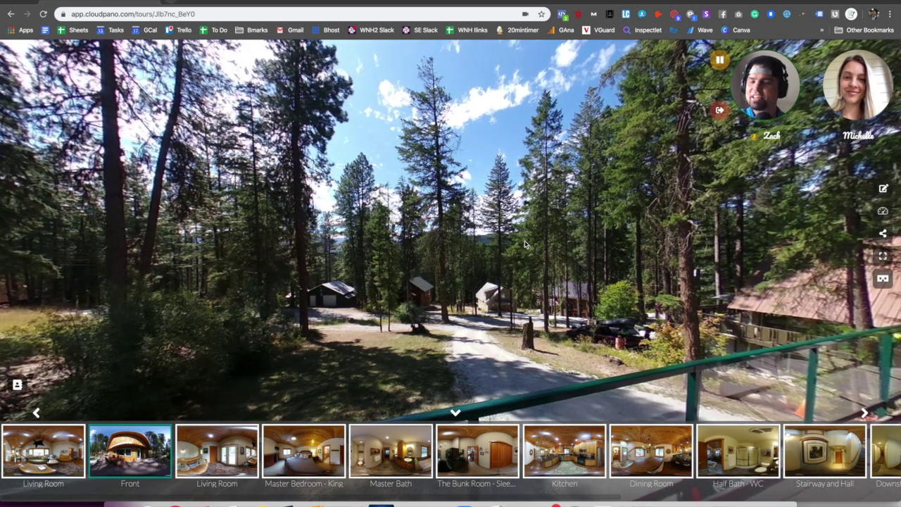
pyautogui.moveTo(582, 294); pyautogui.dragTo(532, 264)
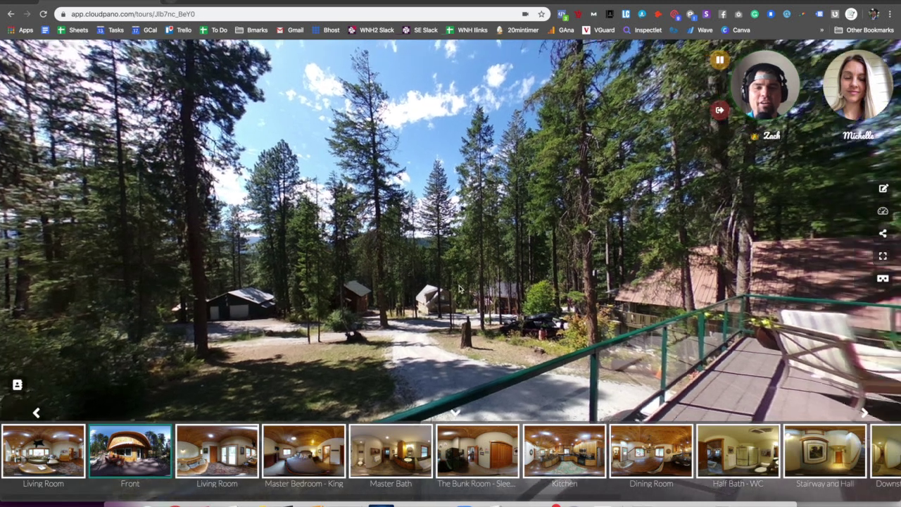
pyautogui.moveTo(533, 261); pyautogui.dragTo(523, 331)
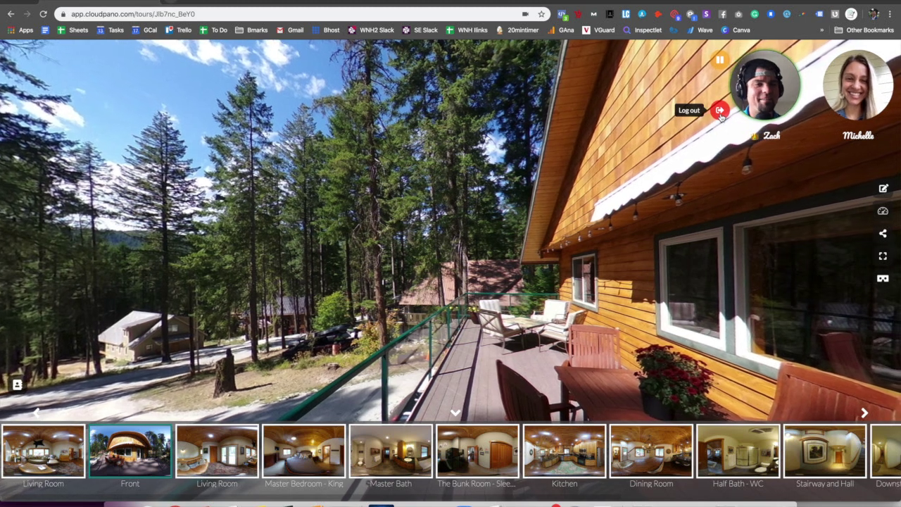
# Step: Leave the live video call with the red Log out button
pyautogui.click(719, 111)
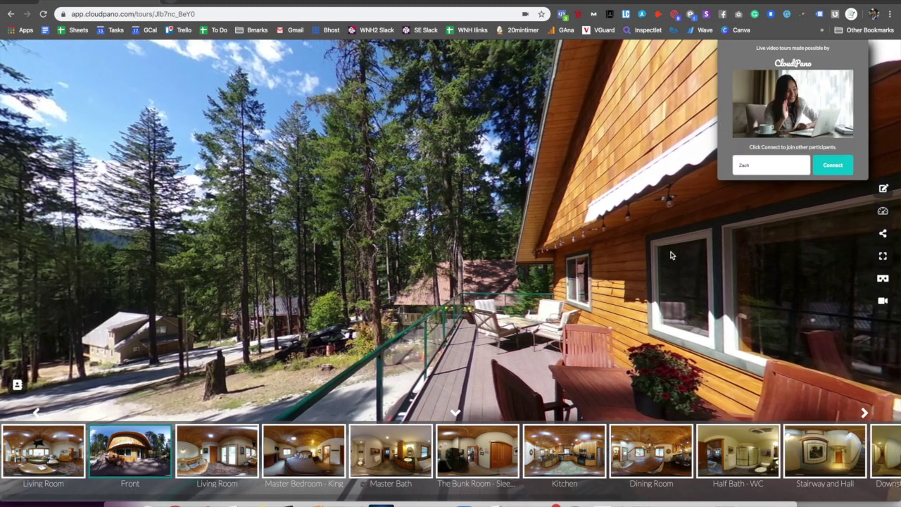